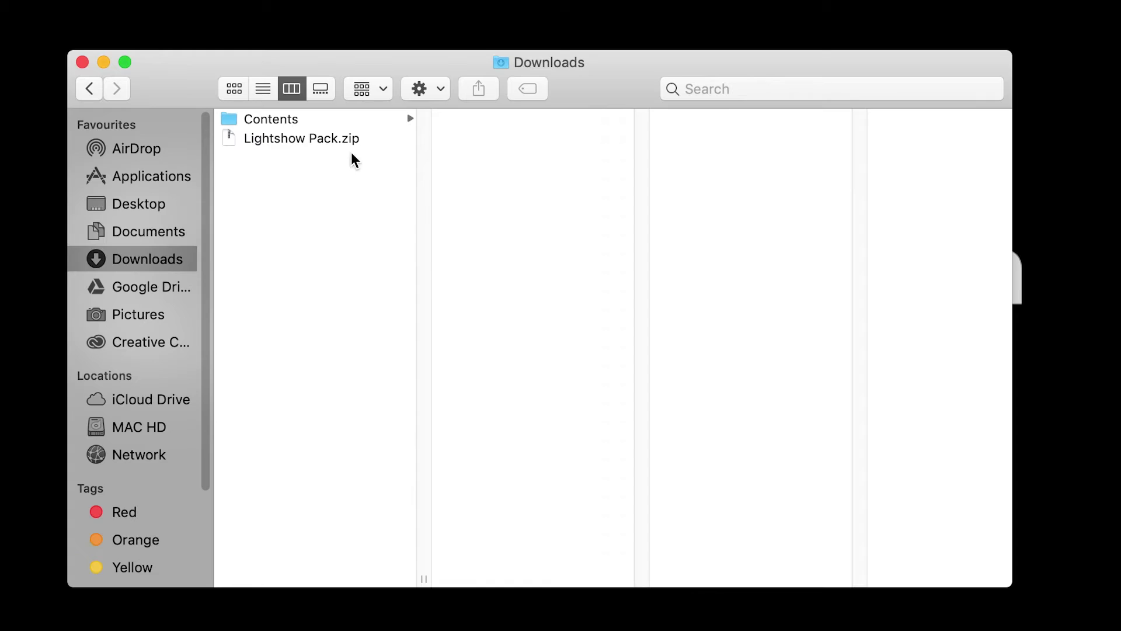
# - Extract the Lightshow Pack zip archive in the Downloads folder, on the Mac and on the Windows computer
pyautogui.doubleClick(328, 146)
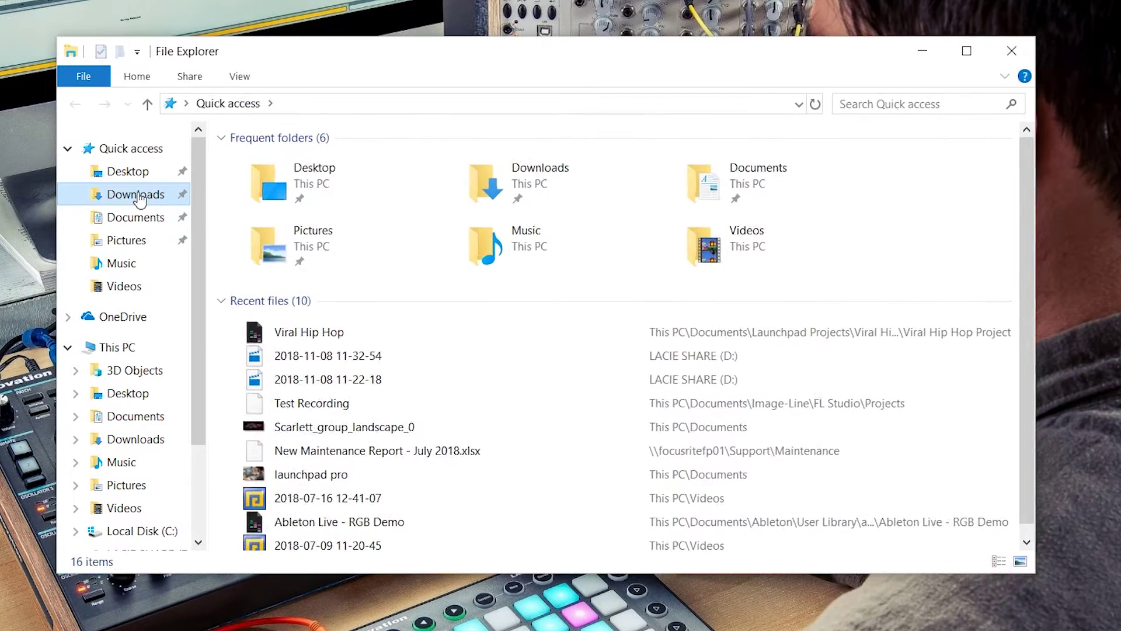
pyautogui.click(183, 197)
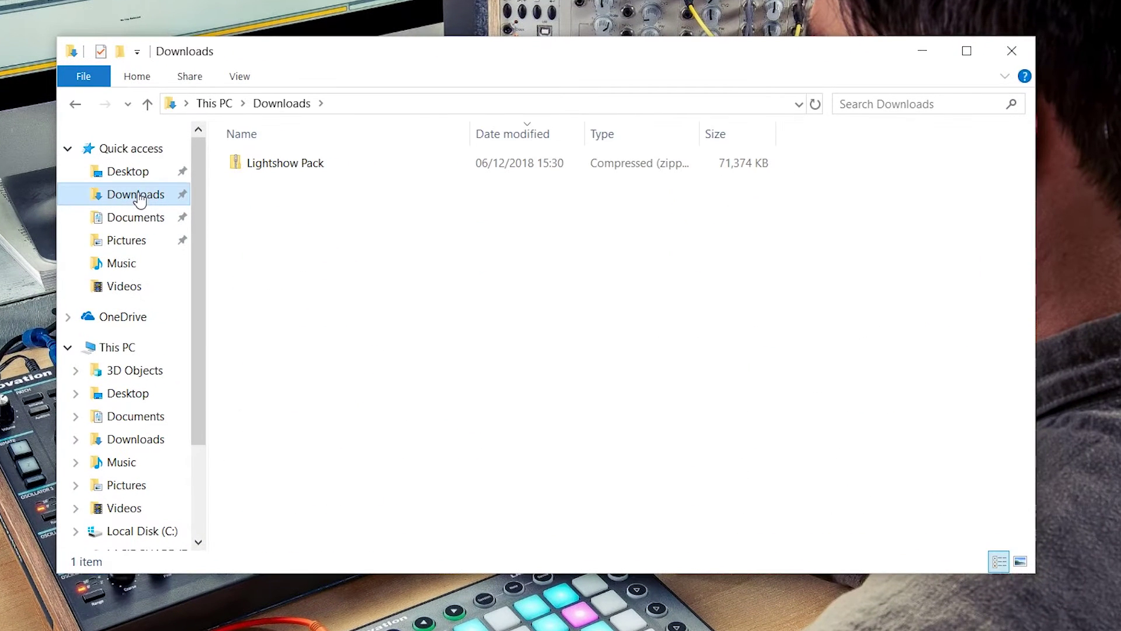
pyautogui.rightClick(296, 167)
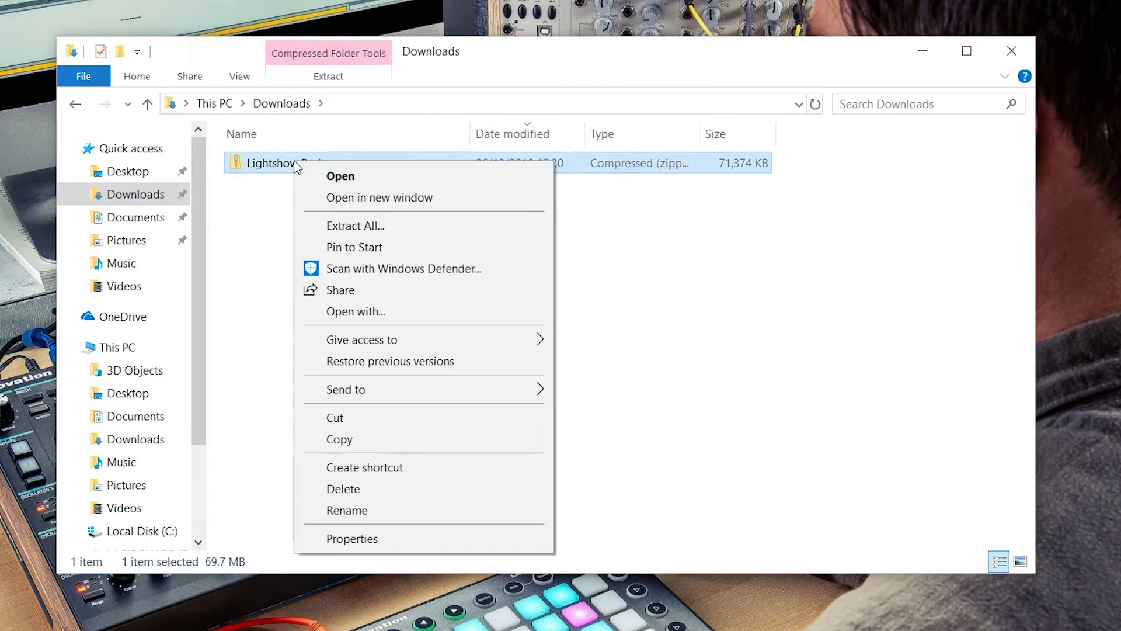
pyautogui.click(384, 232)
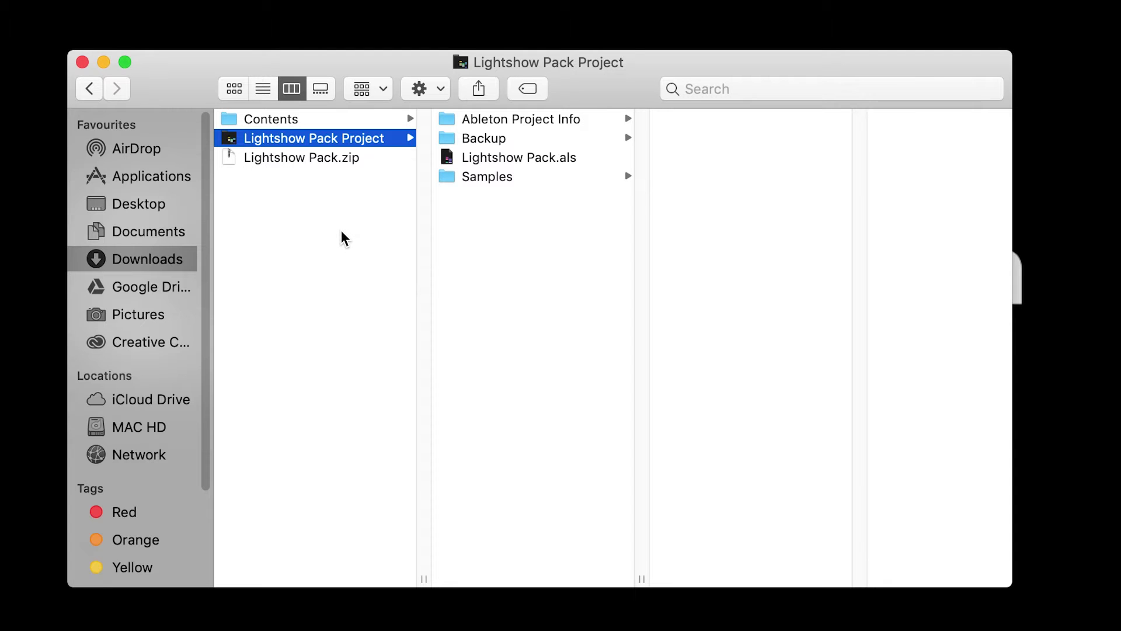
# - Create a new folder named Launchpad Projects in the Mac's Documents folder
pyautogui.click(162, 234)
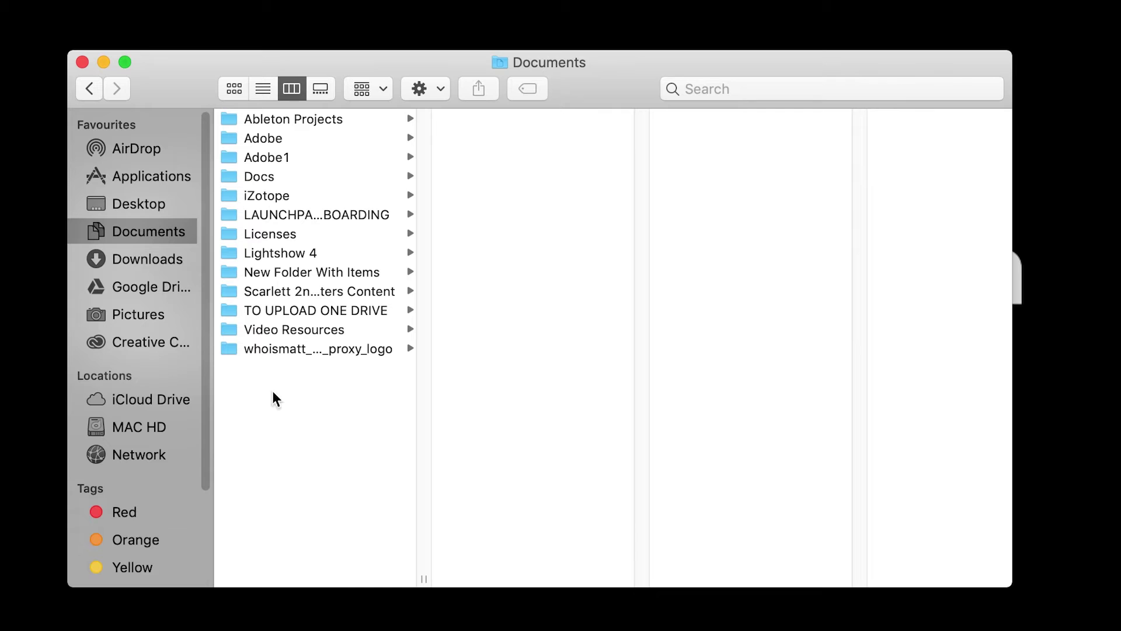
pyautogui.click(444, 90)
pyautogui.click(445, 116)
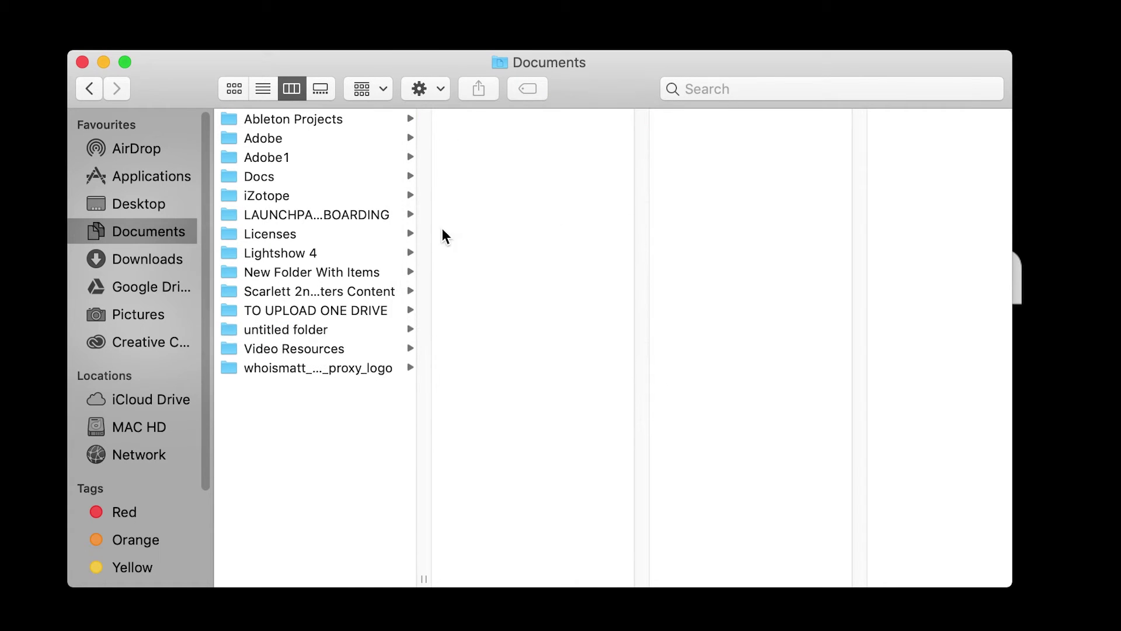
pyautogui.write('Launchpad Projects')
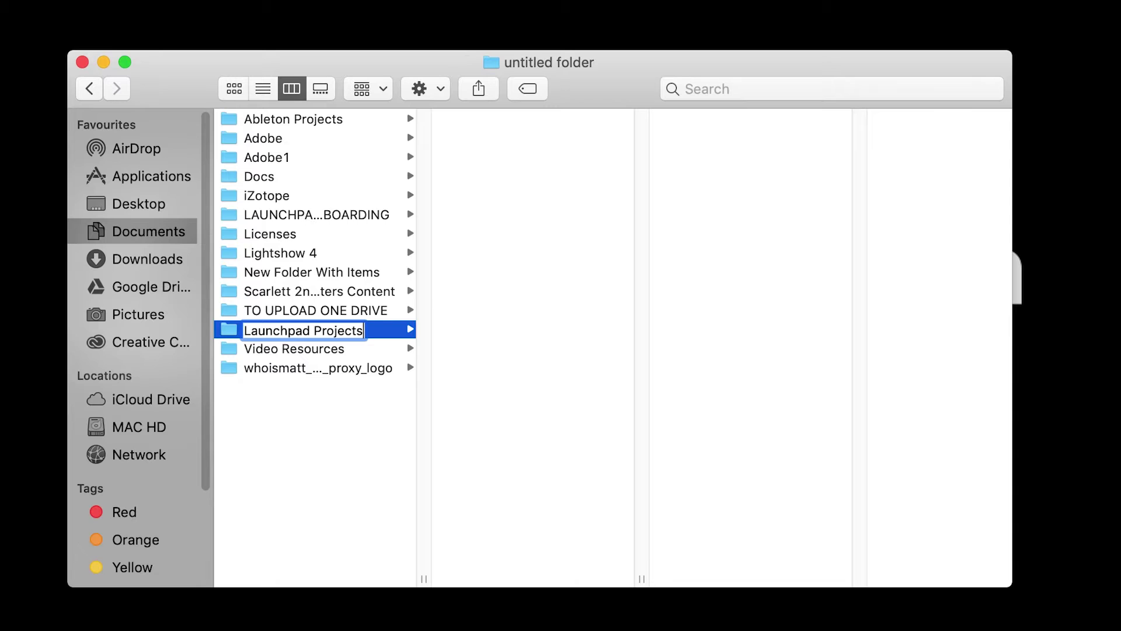
pyautogui.press('Return')
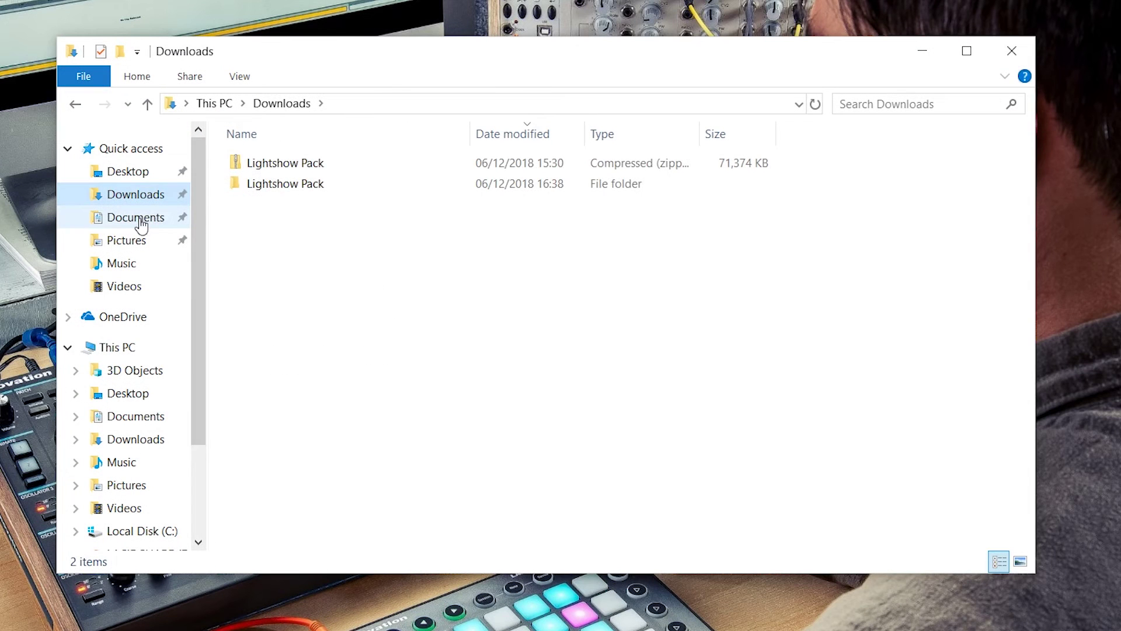
# - In Windows File Explorer, create a new folder named Launchpad Projects inside Documents
pyautogui.click(140, 220)
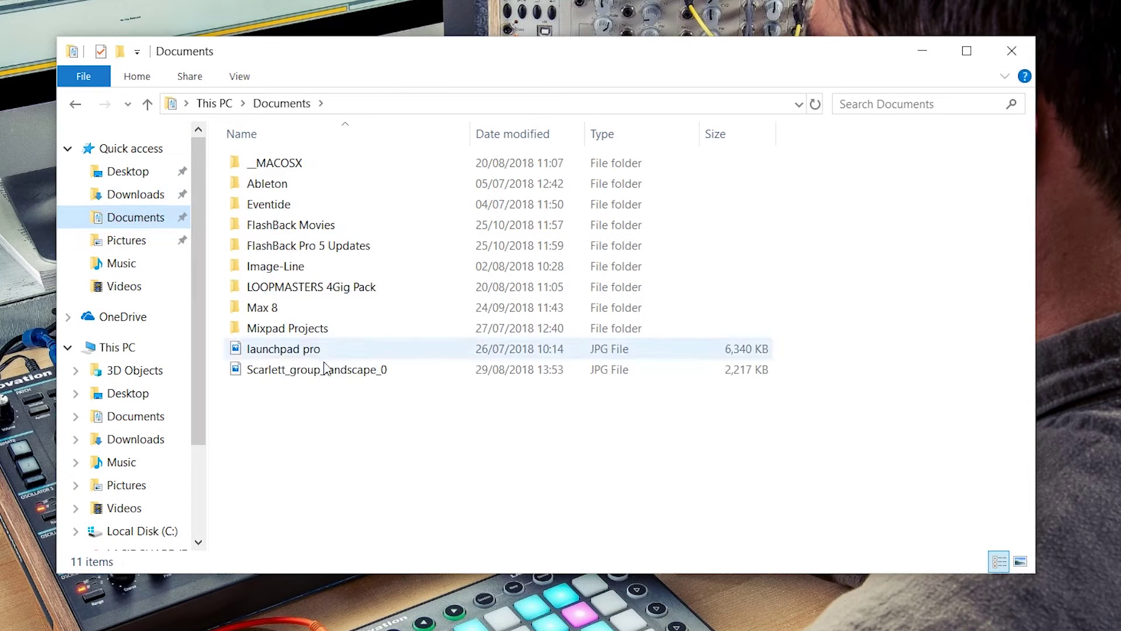
pyautogui.rightClick(313, 415)
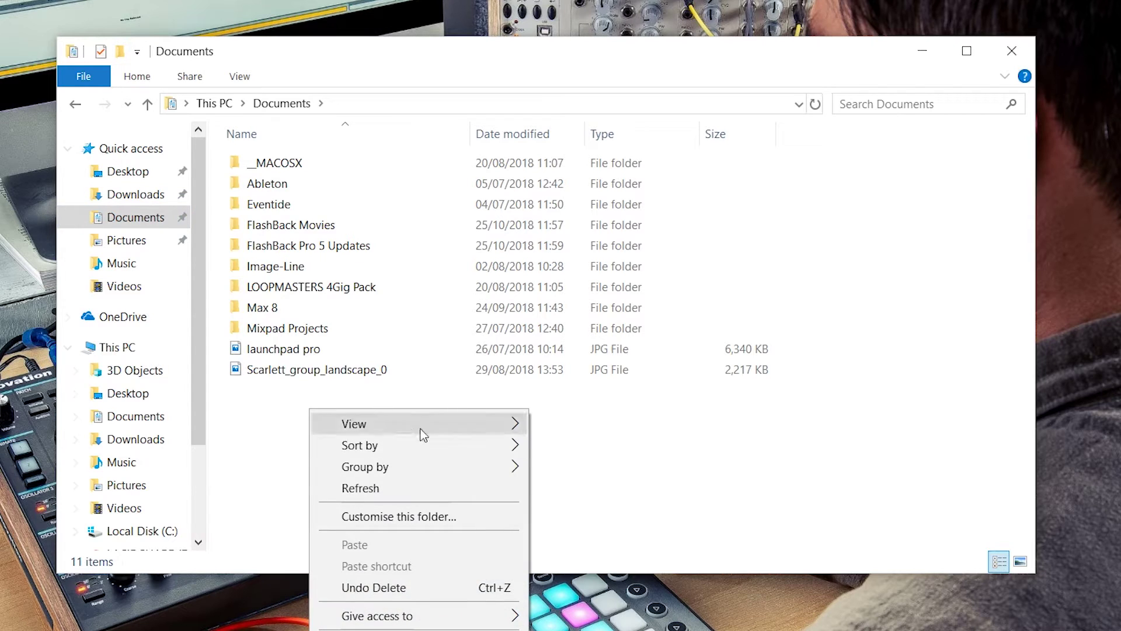
pyautogui.moveTo(408, 629)
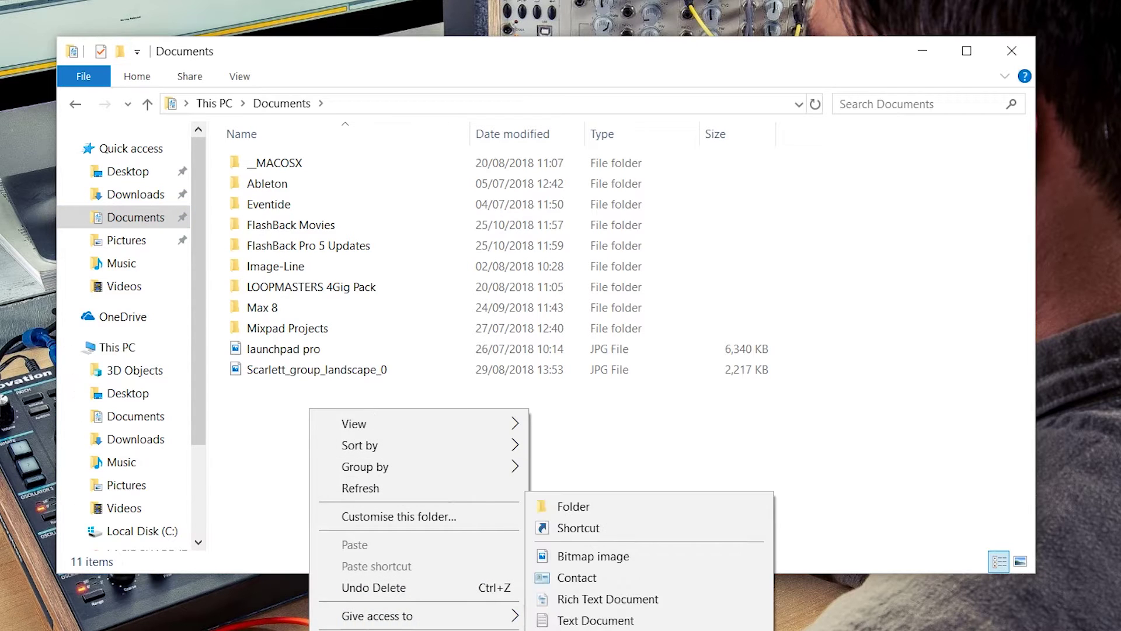
pyautogui.click(648, 507)
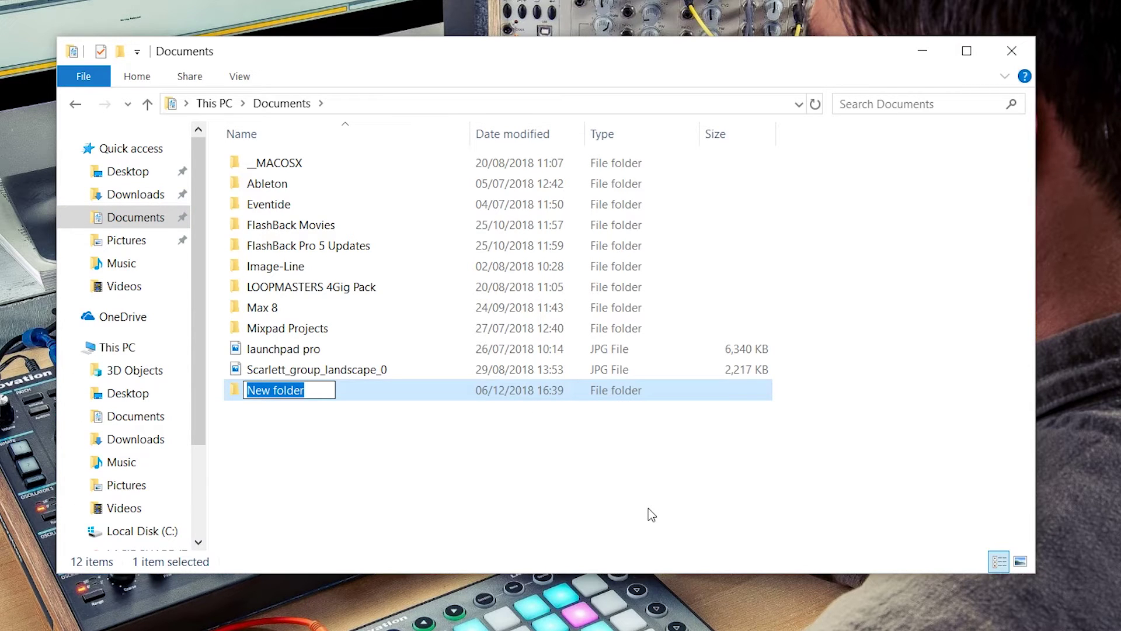
pyautogui.write('Launchpad Projects')
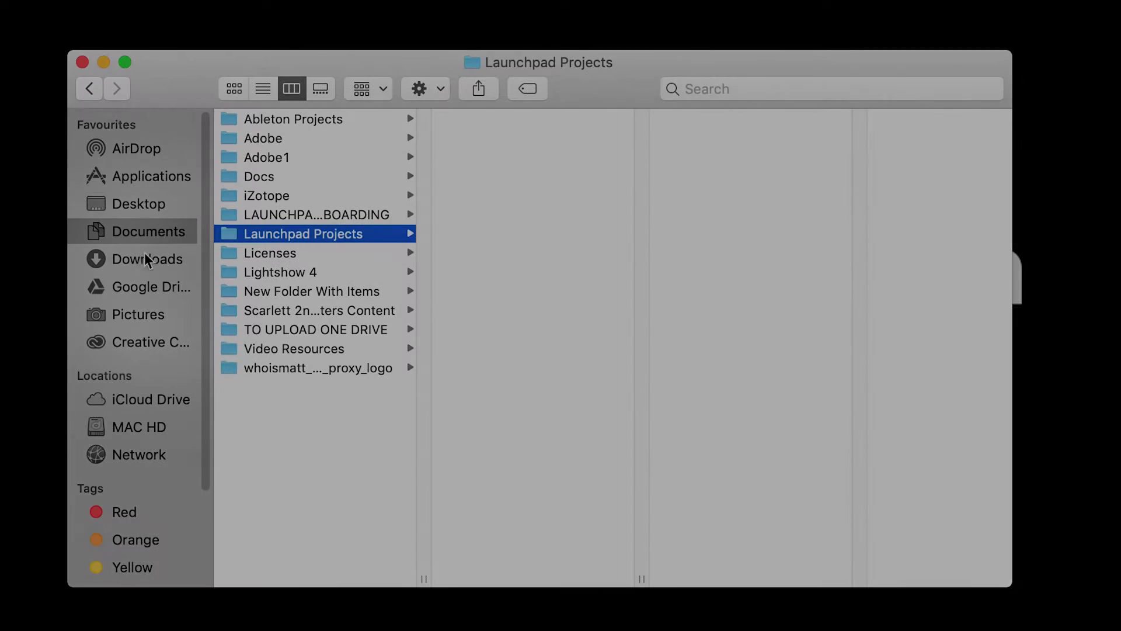
# - On the Mac, copy the Lightshow Pack Project folder from Downloads into the Launchpad Projects folder in Documents
pyautogui.click(138, 258)
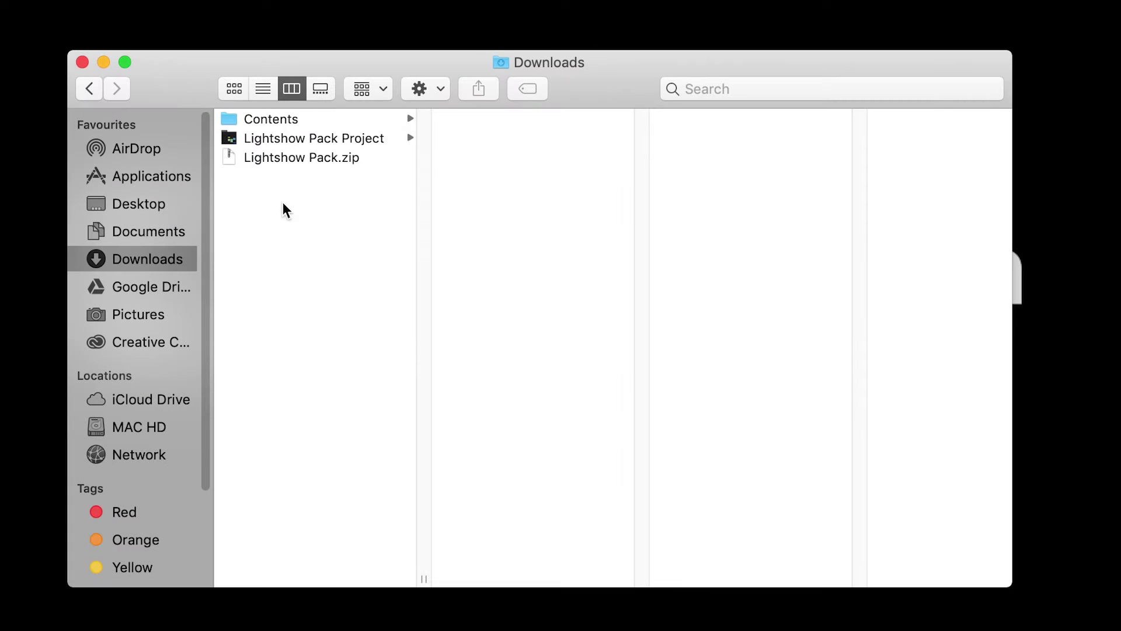
pyautogui.rightClick(328, 137)
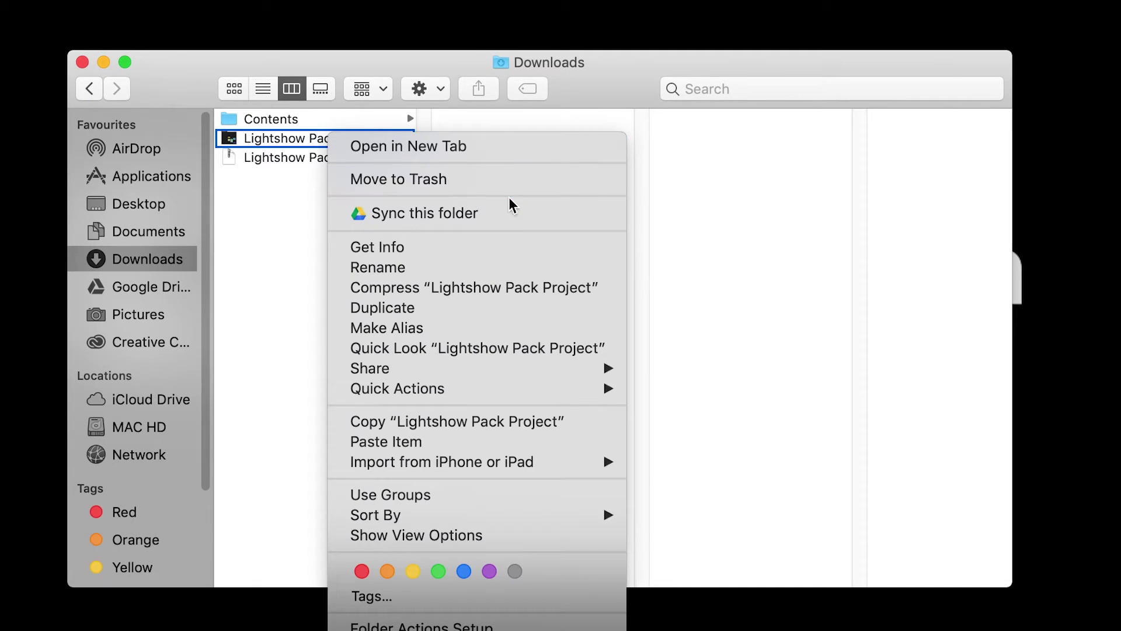
pyautogui.click(426, 422)
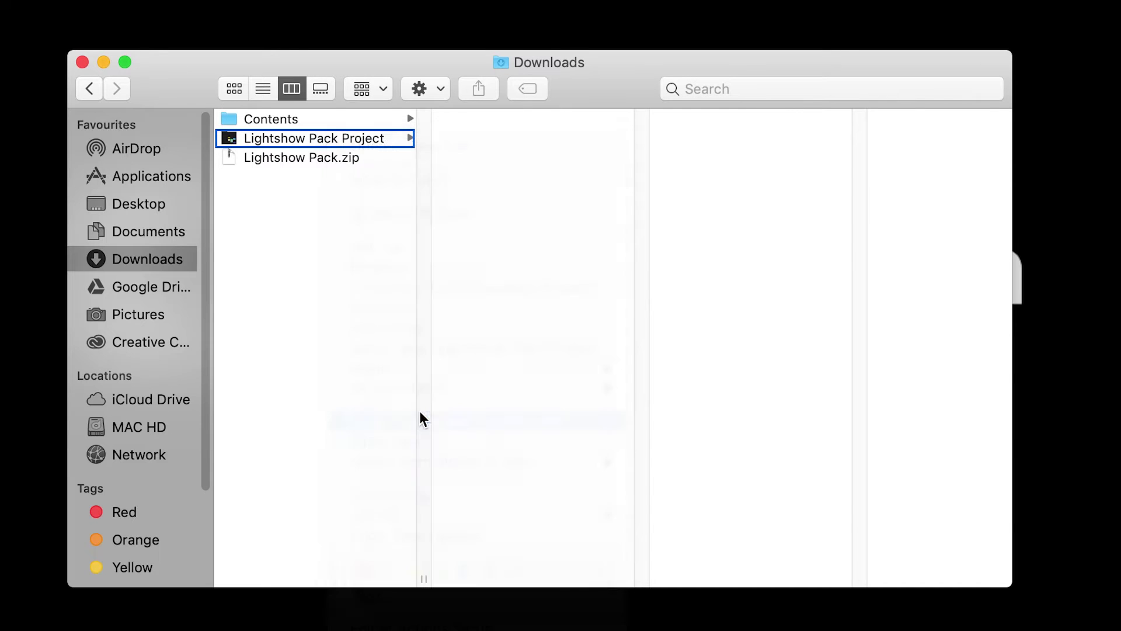
pyautogui.click(170, 235)
pyautogui.click(340, 233)
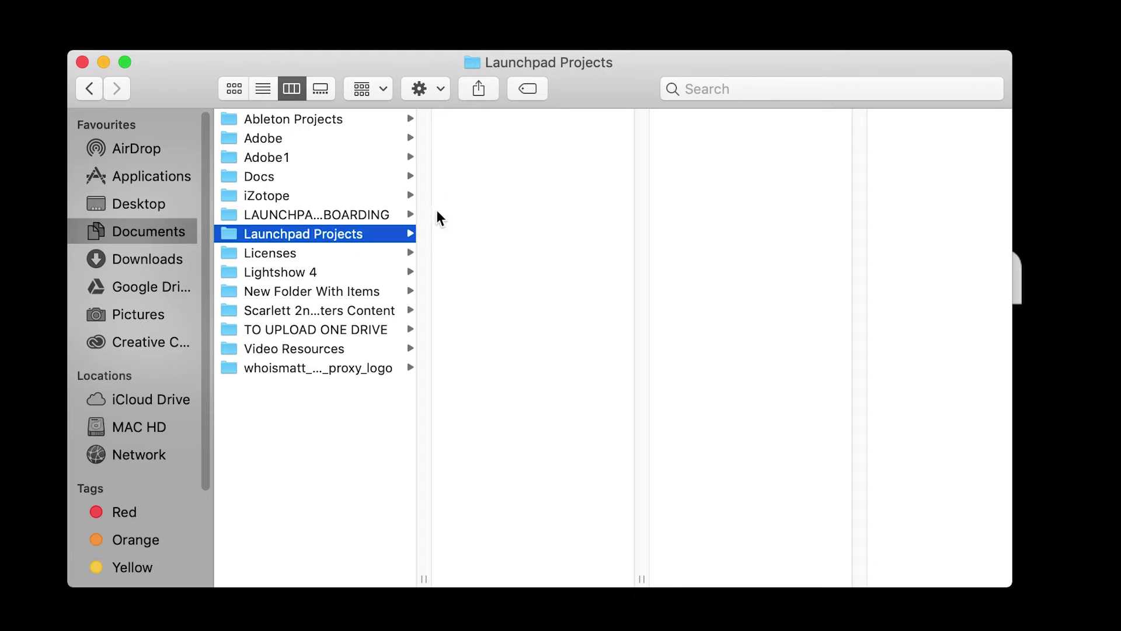
pyautogui.rightClick(474, 144)
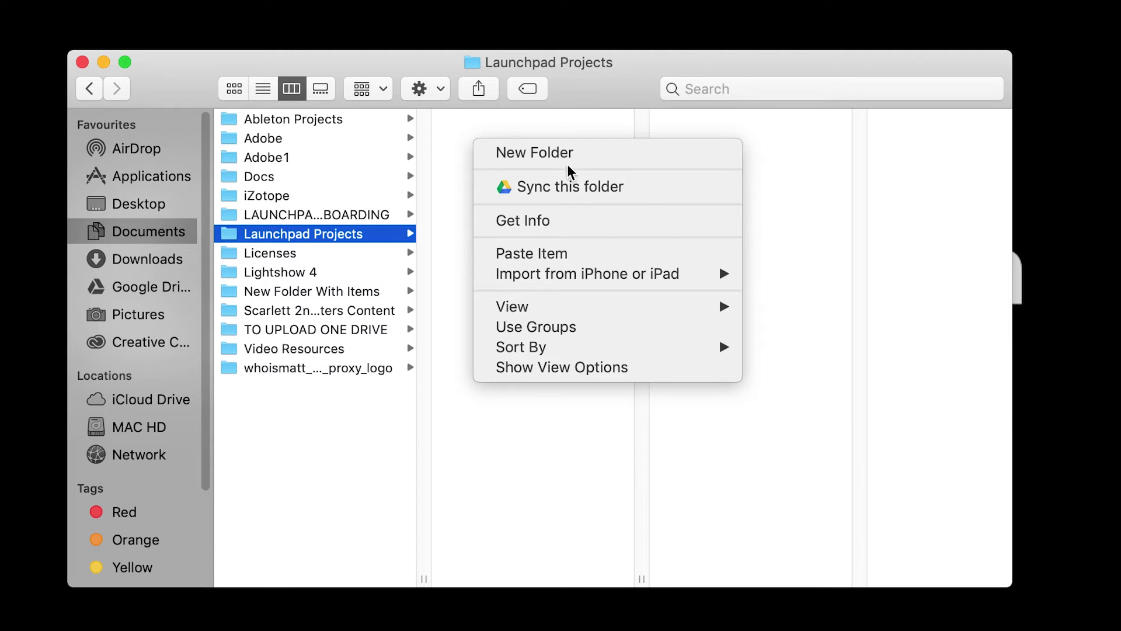
pyautogui.click(575, 253)
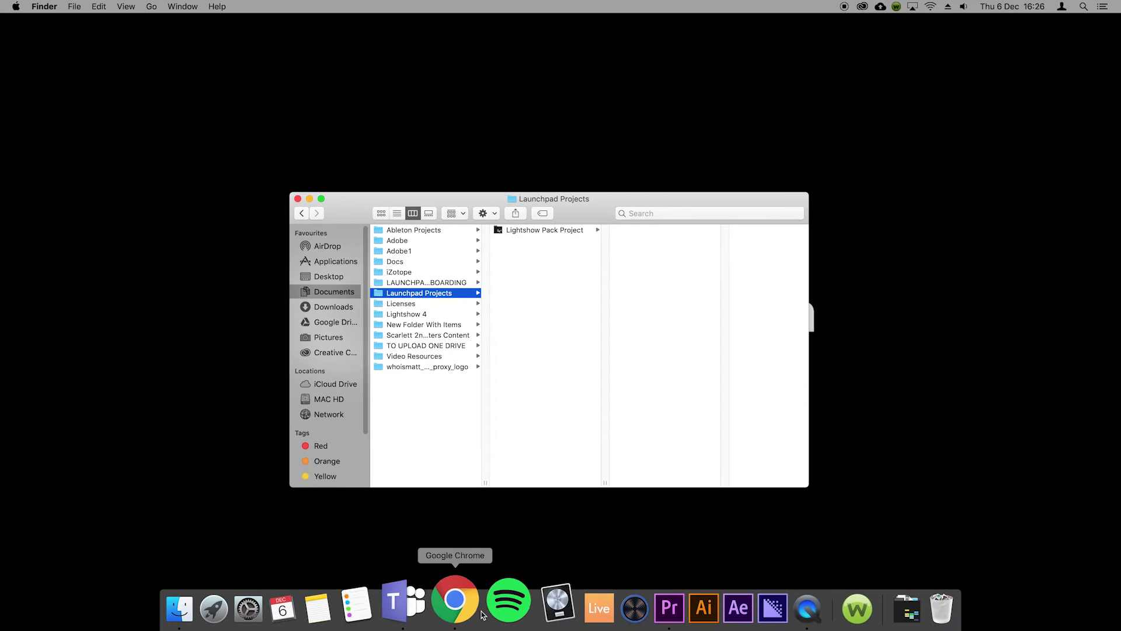
# - Launch Ableton Live on the Mac and add the Launchpad Projects folder from Documents to the browser's Places
pyautogui.click(624, 613)
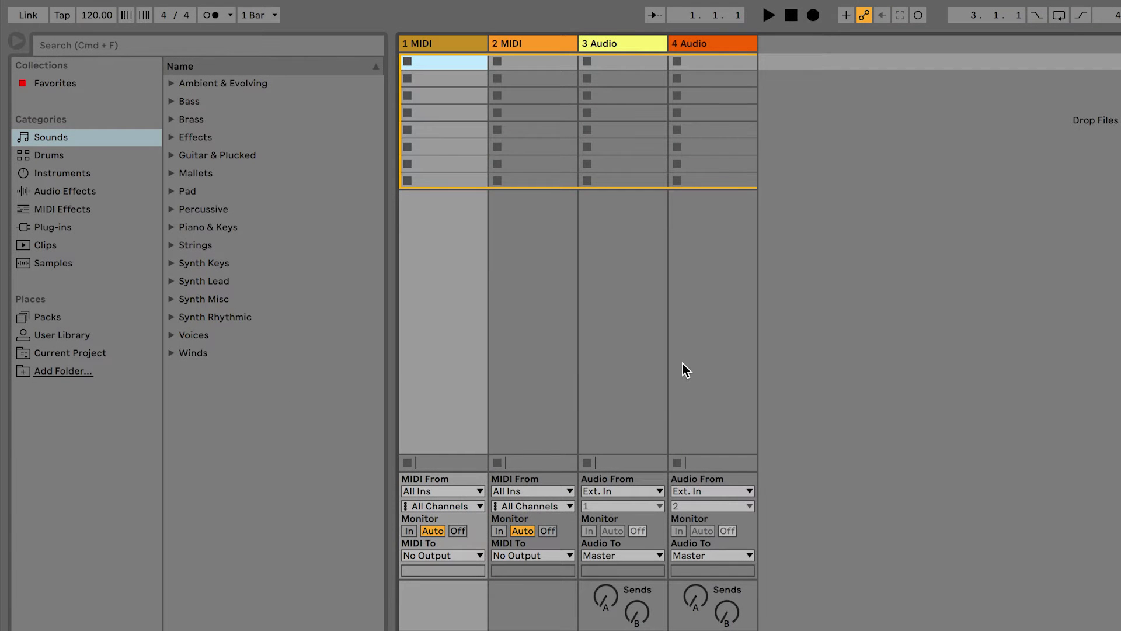
pyautogui.click(182, 436)
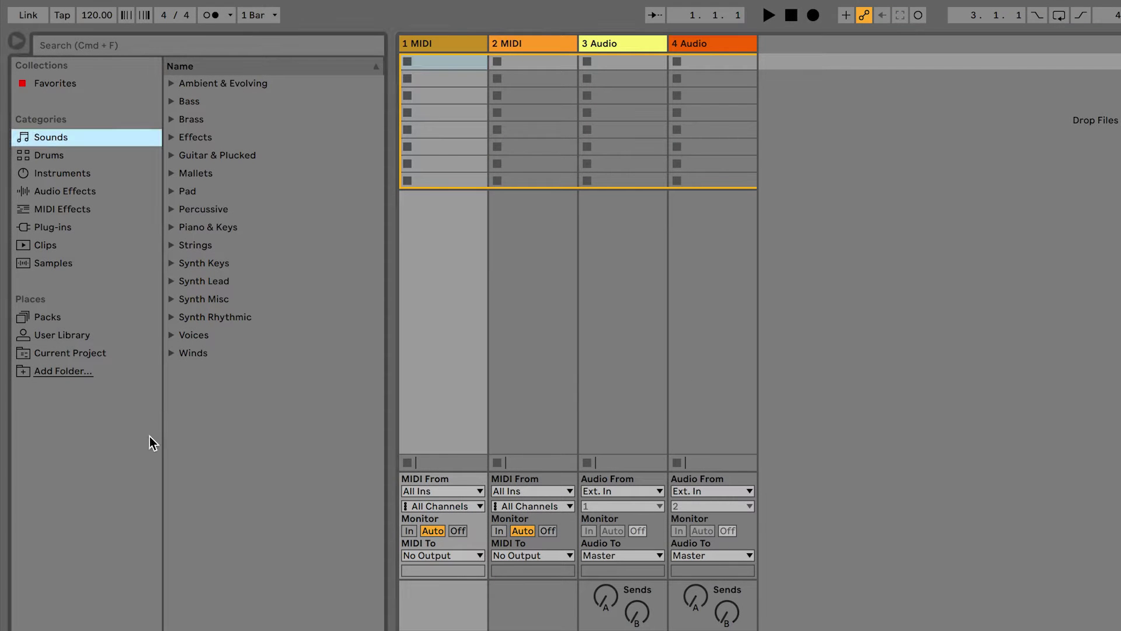
pyautogui.click(68, 372)
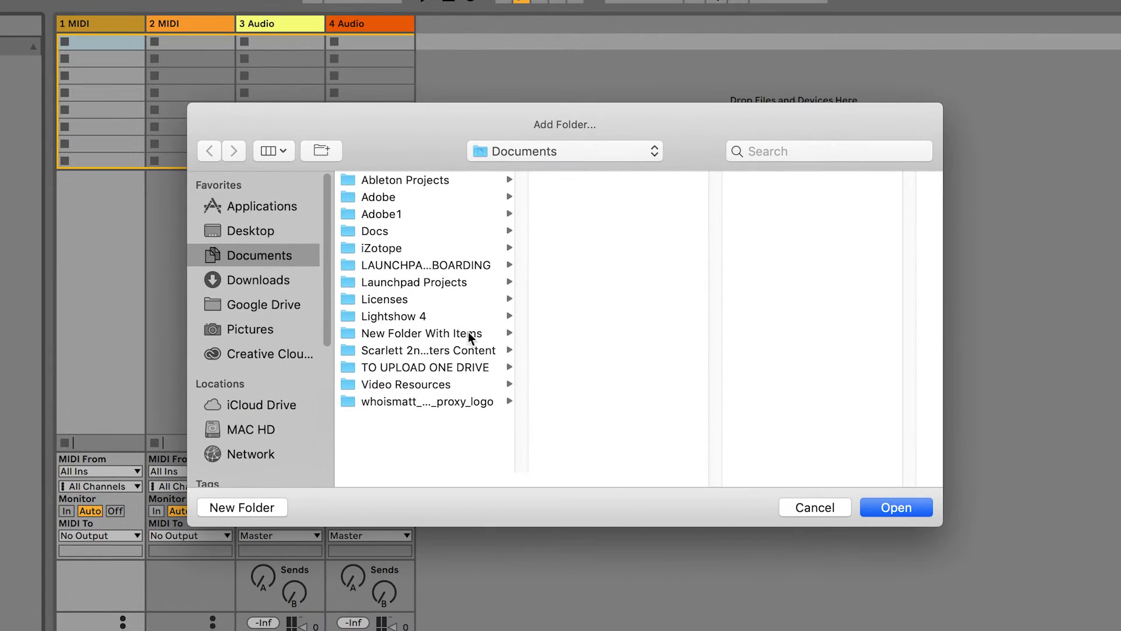
pyautogui.click(464, 281)
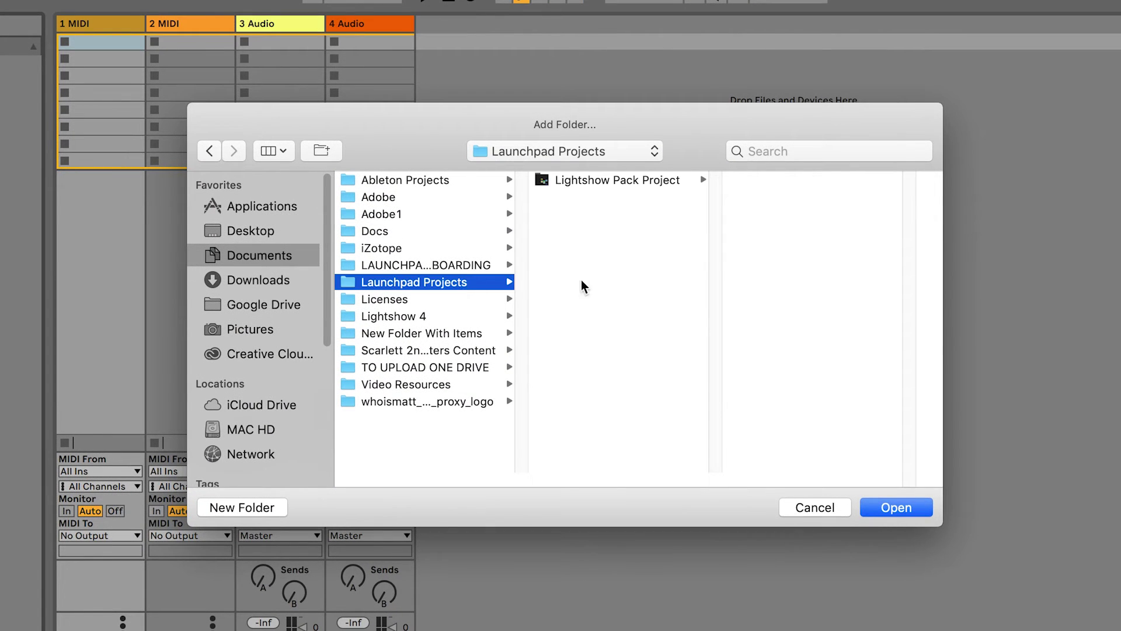
pyautogui.click(902, 507)
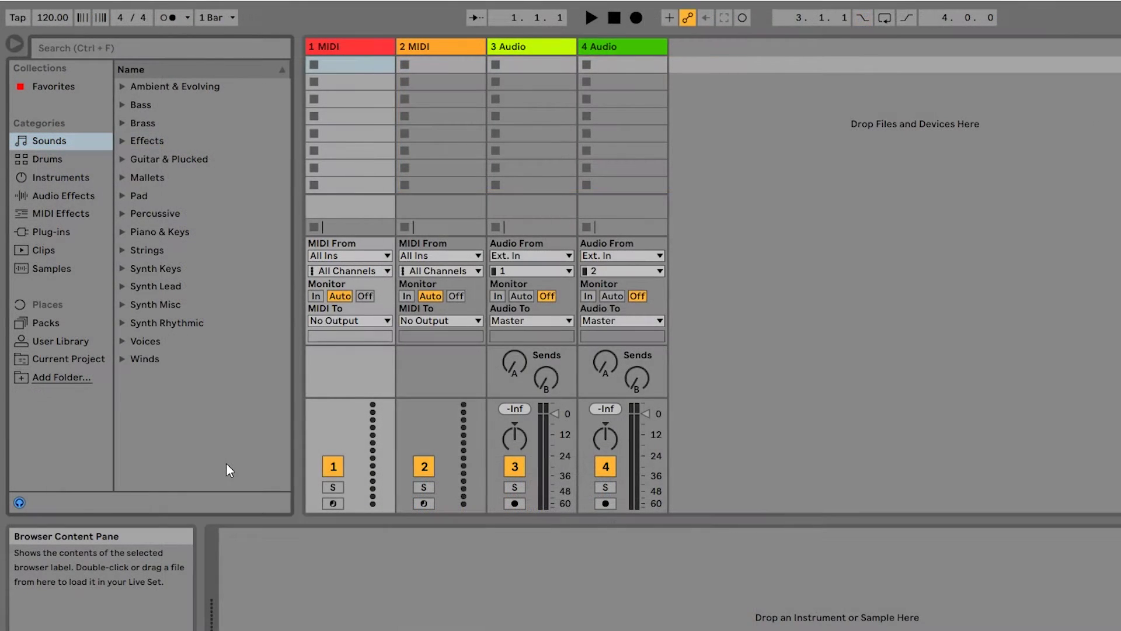
# - In Ableton Live on Windows, add the Documents folder's Launchpad Projects subfolder to the browser's Places
pyautogui.click(69, 378)
pyautogui.scroll(-1, 70, 374)
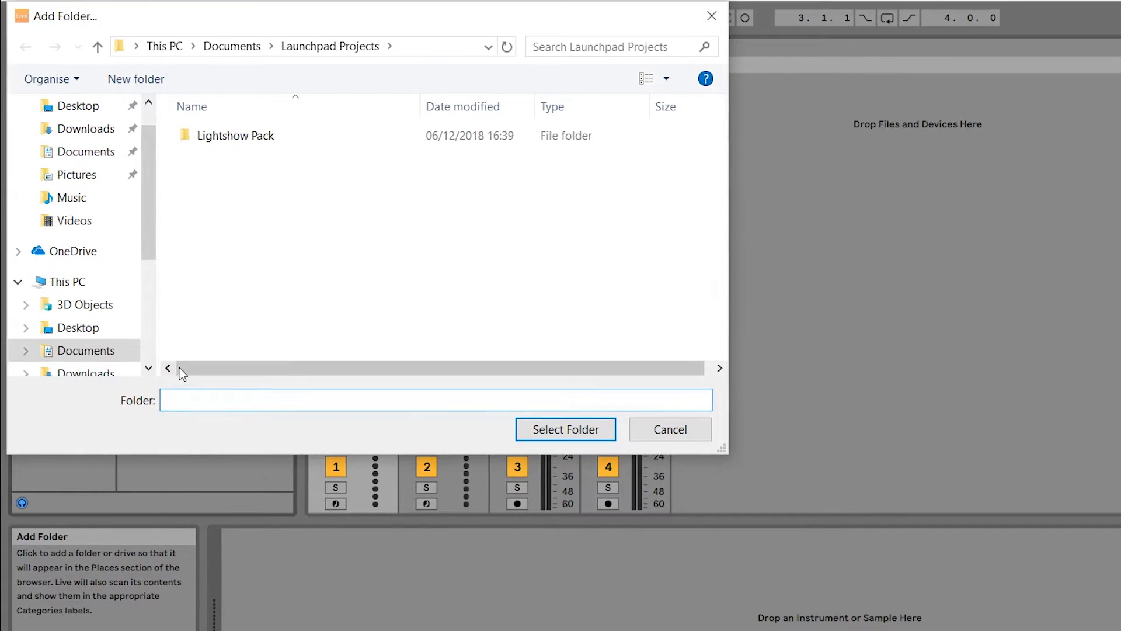
pyautogui.click(87, 351)
pyautogui.click(281, 261)
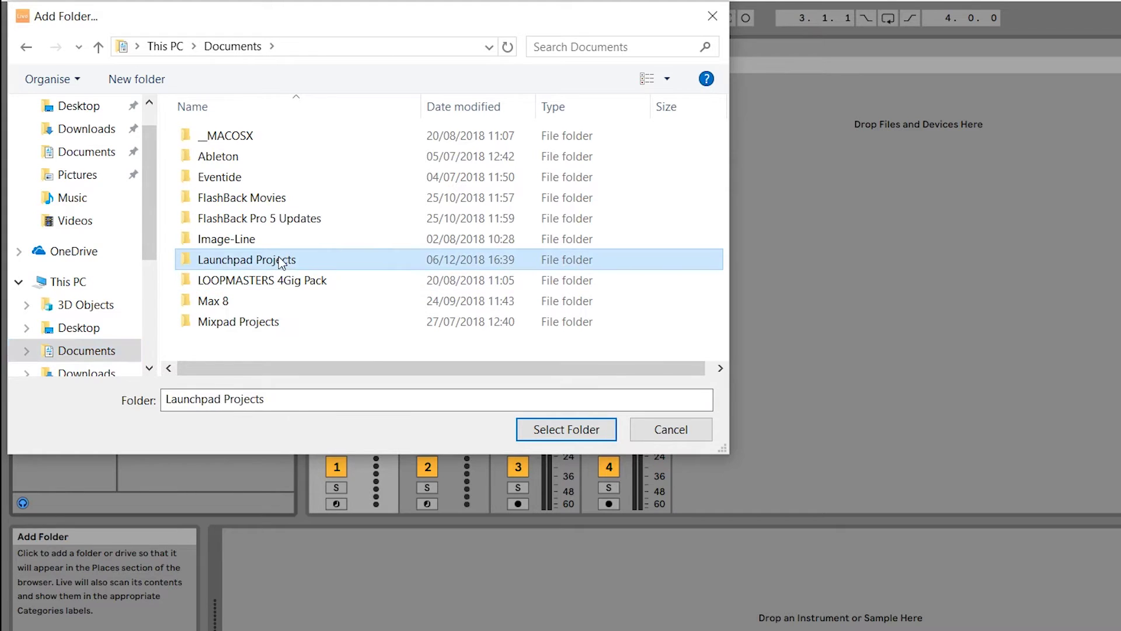
pyautogui.click(591, 429)
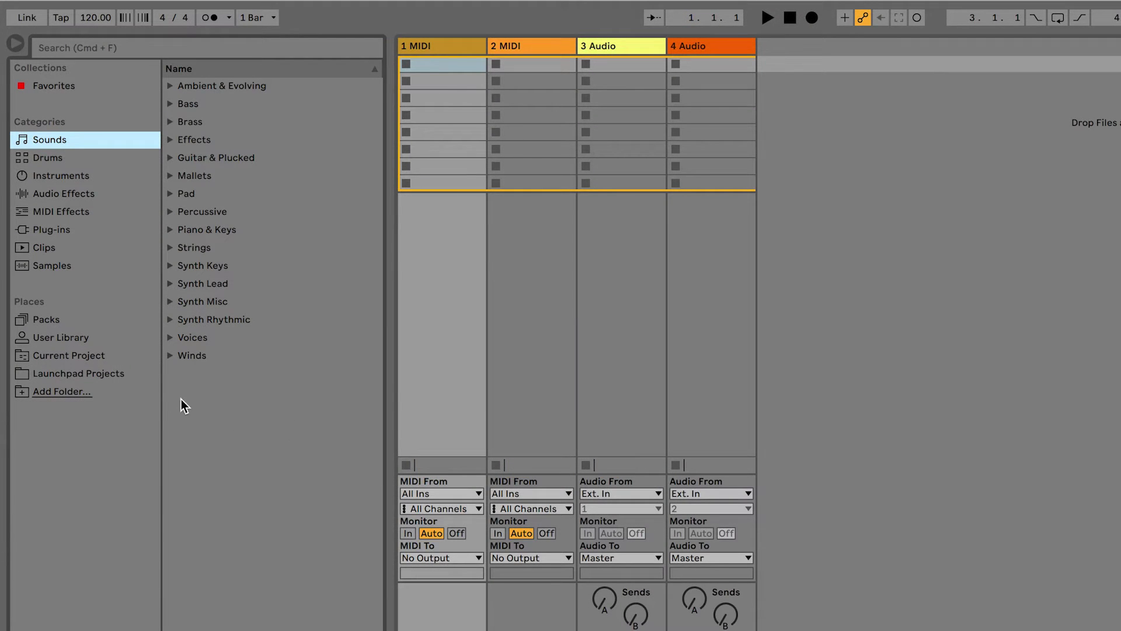
# - Open the Lightshow Pack.als set from the Lightshow Pack Project folder within Launchpad Projects in the Live browser
pyautogui.click(96, 375)
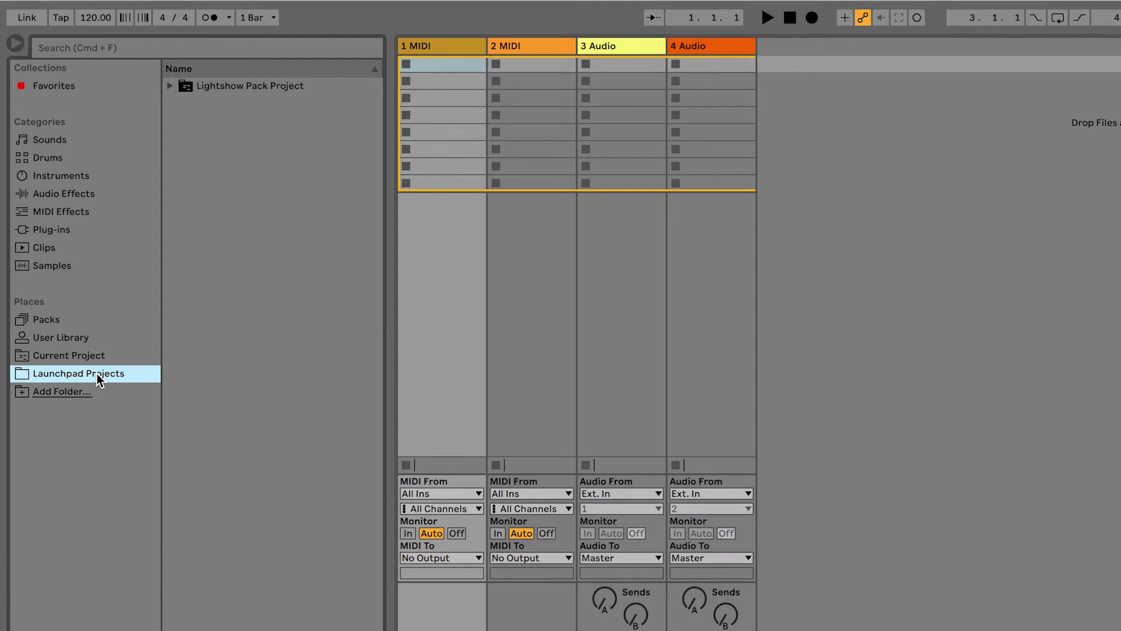
pyautogui.click(170, 85)
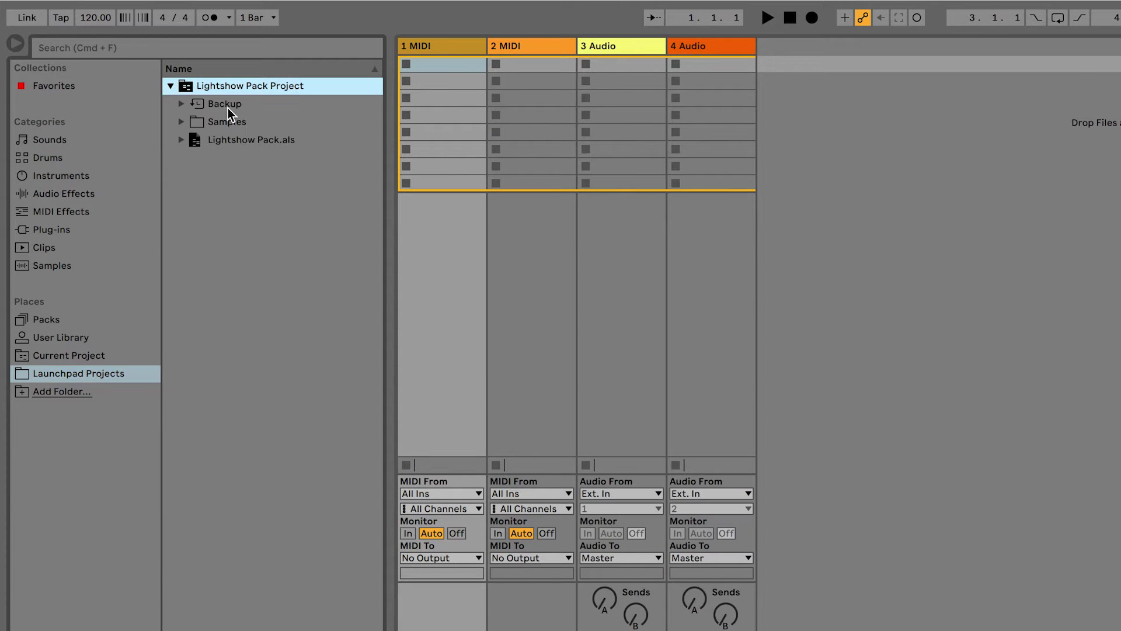
pyautogui.click(274, 141)
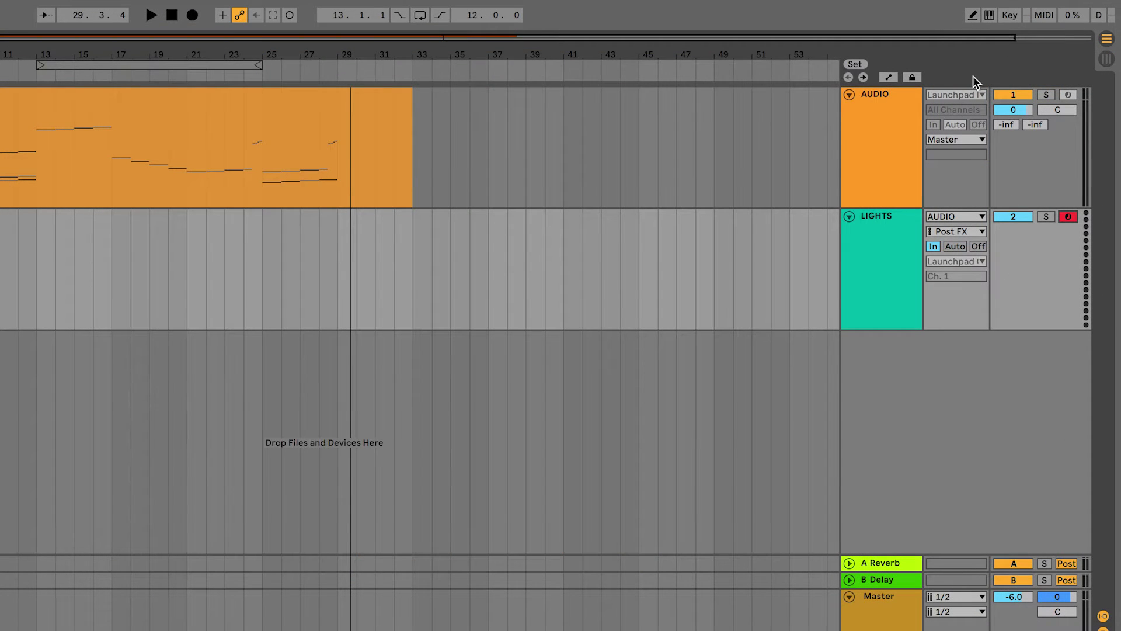
# - Set the AUDIO track's MIDI input to Launchpad MK2 Input and the LIGHTS track's MIDI input to AUDIO
pyautogui.click(968, 95)
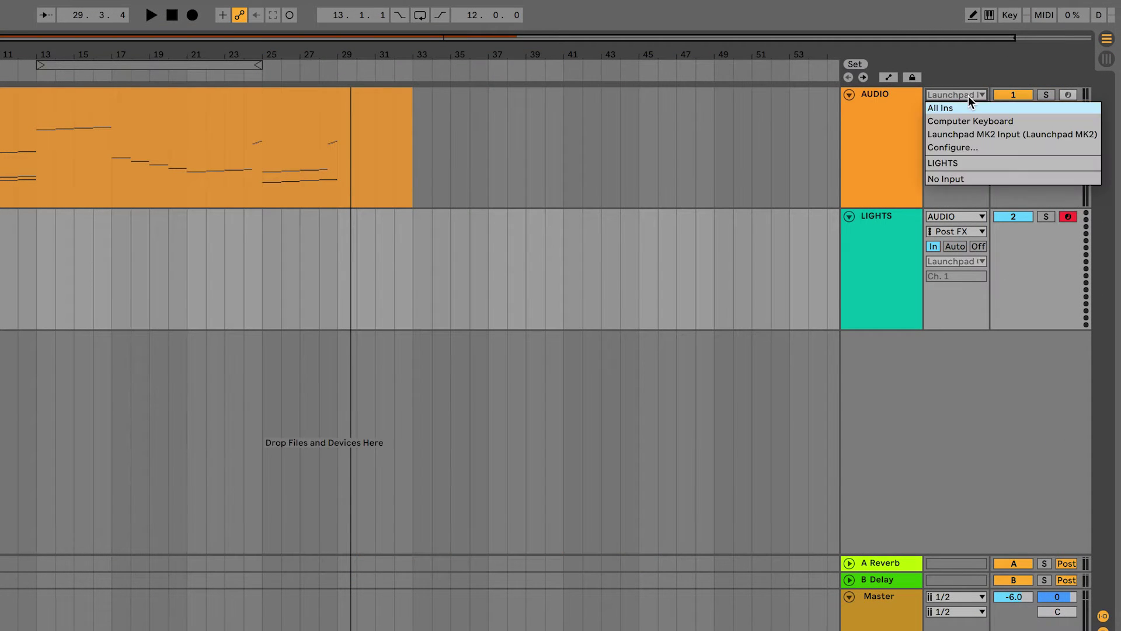
pyautogui.click(1006, 136)
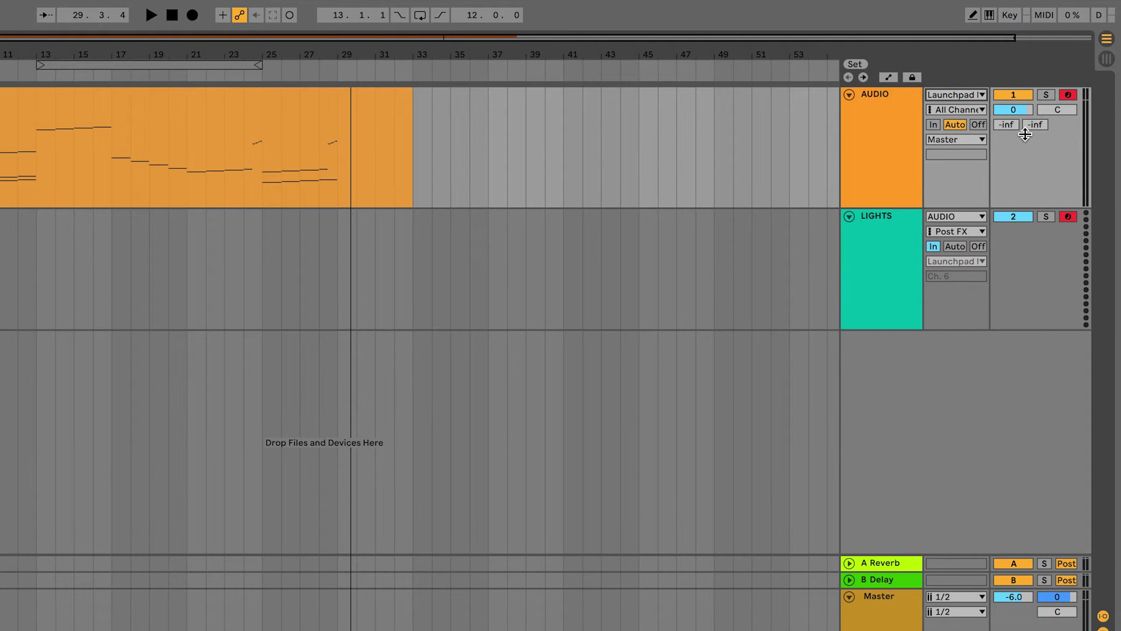
pyautogui.press('Down')
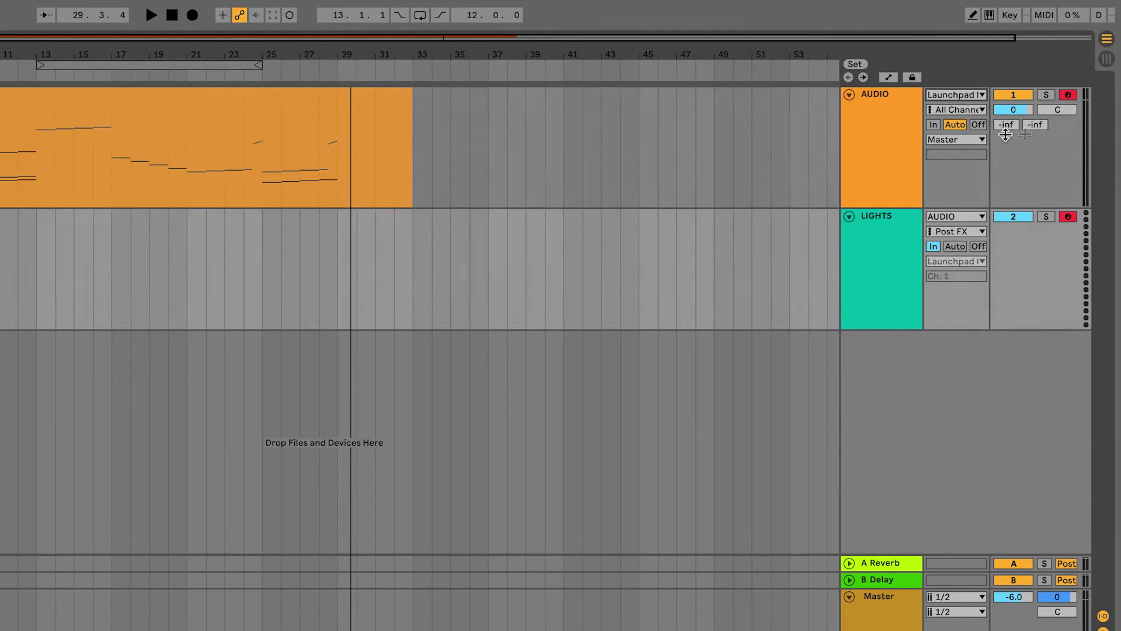
pyautogui.click(966, 216)
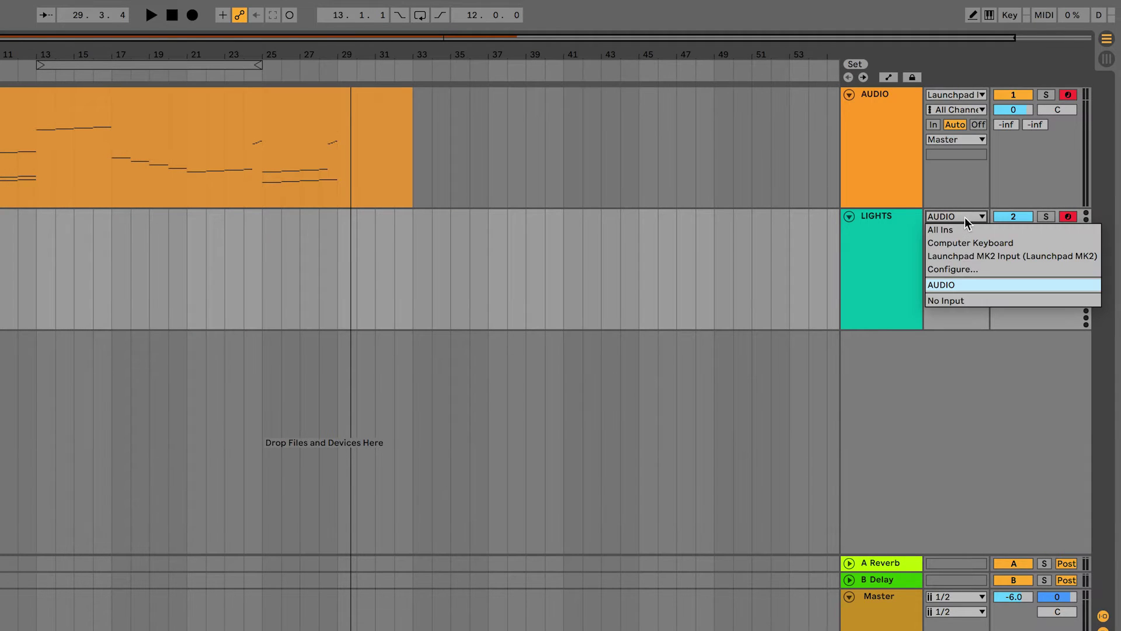
pyautogui.click(964, 284)
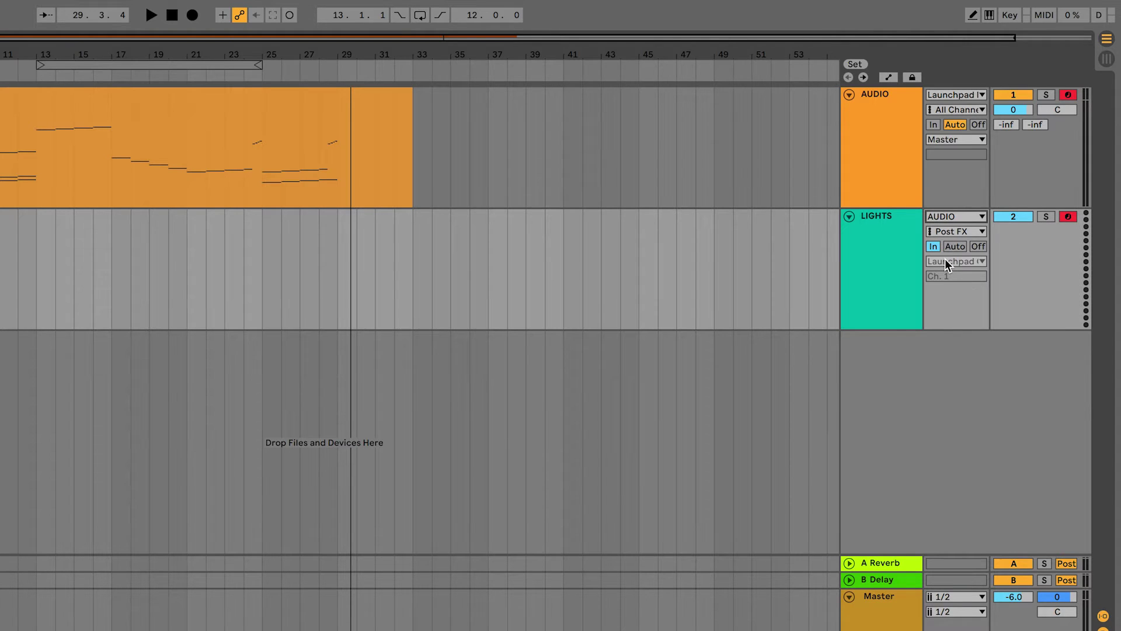
# - Route the LIGHTS track's MIDI output to the Launchpad on channel 6
pyautogui.click(975, 261)
pyautogui.click(993, 274)
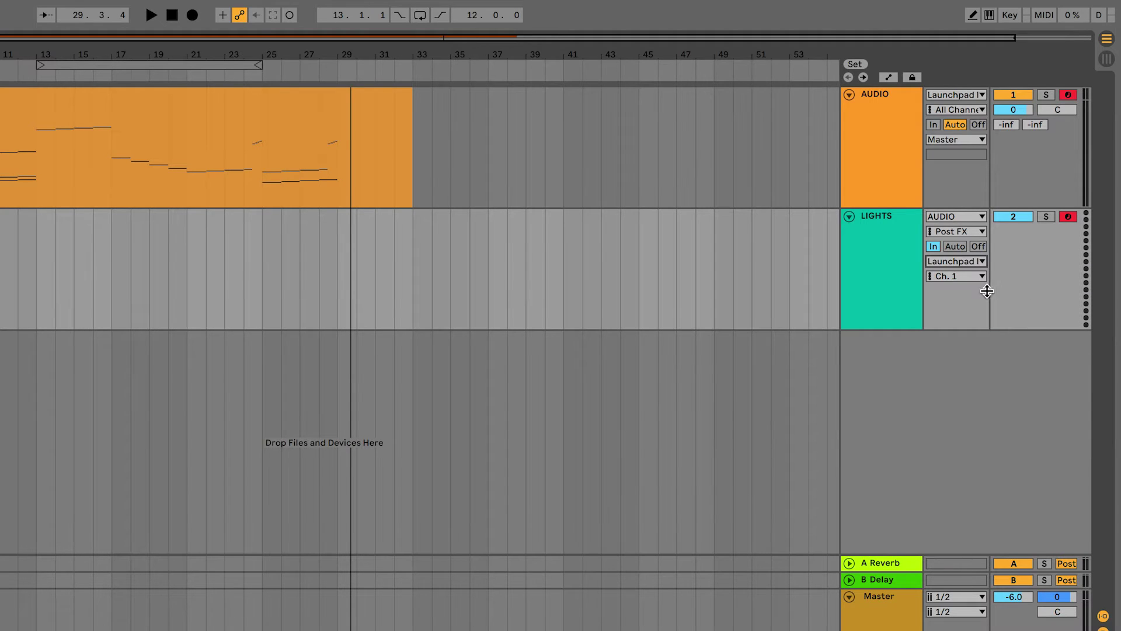
pyautogui.click(966, 277)
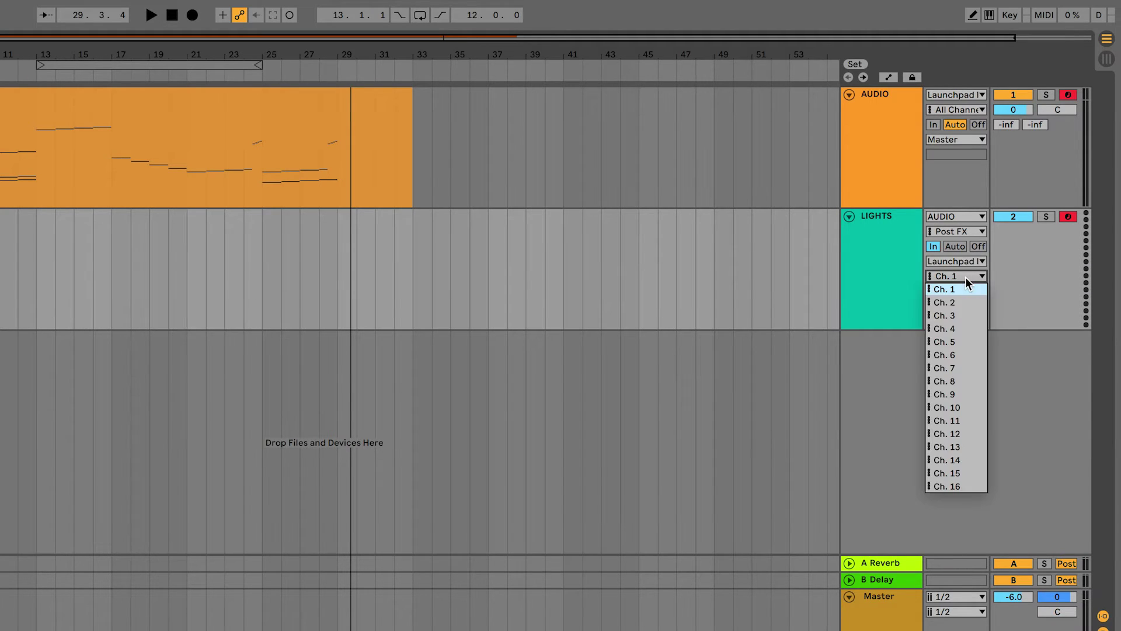
pyautogui.click(958, 354)
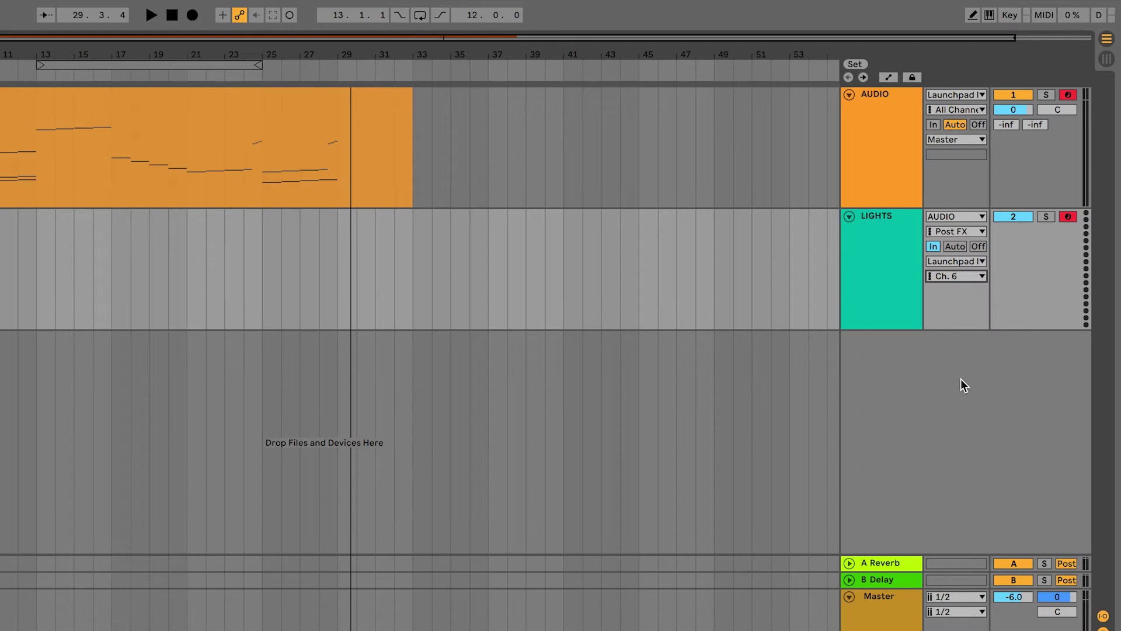